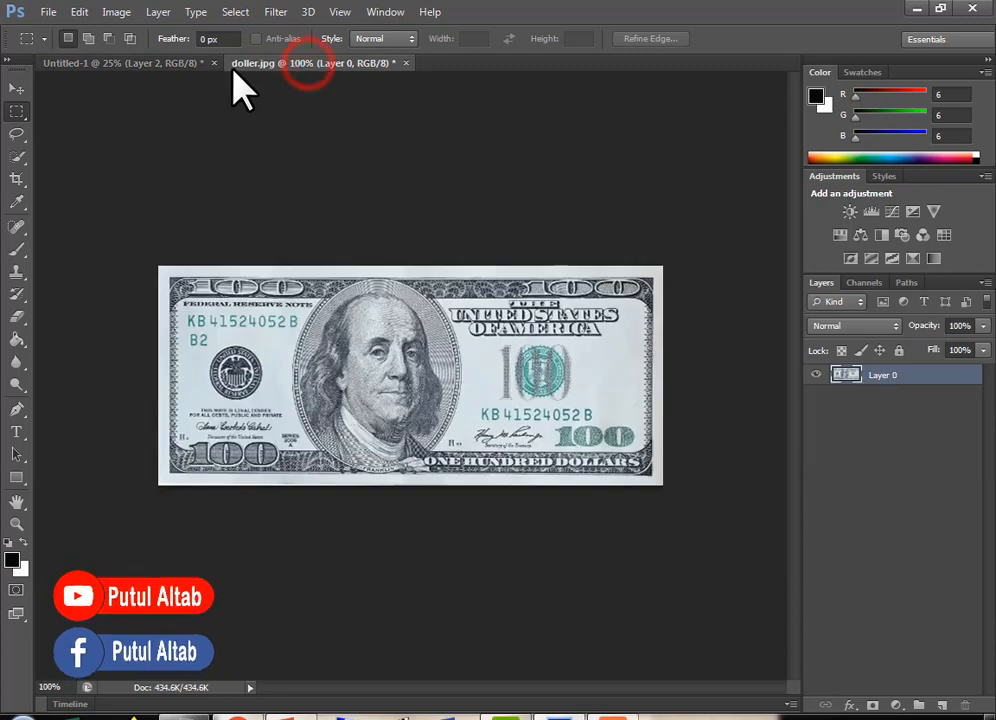
Compare the tiled banknote pattern in dola.jpg with the single banknote in doller.jpg
{"action": "left_click", "coordinate": [171, 65]}
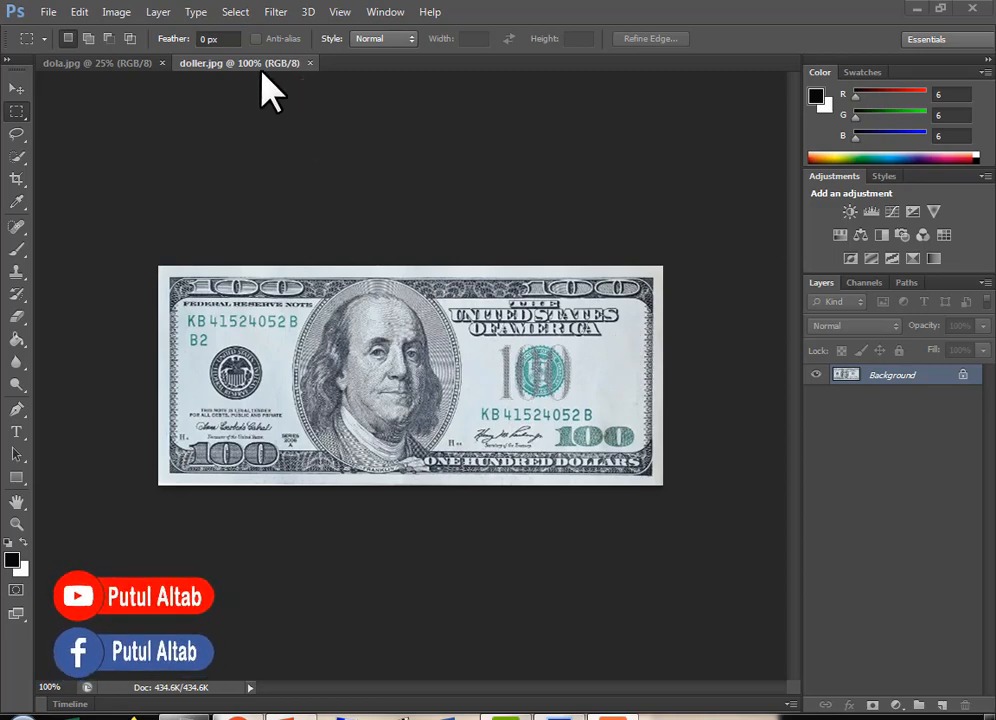
{"action": "left_click", "coordinate": [136, 63]}
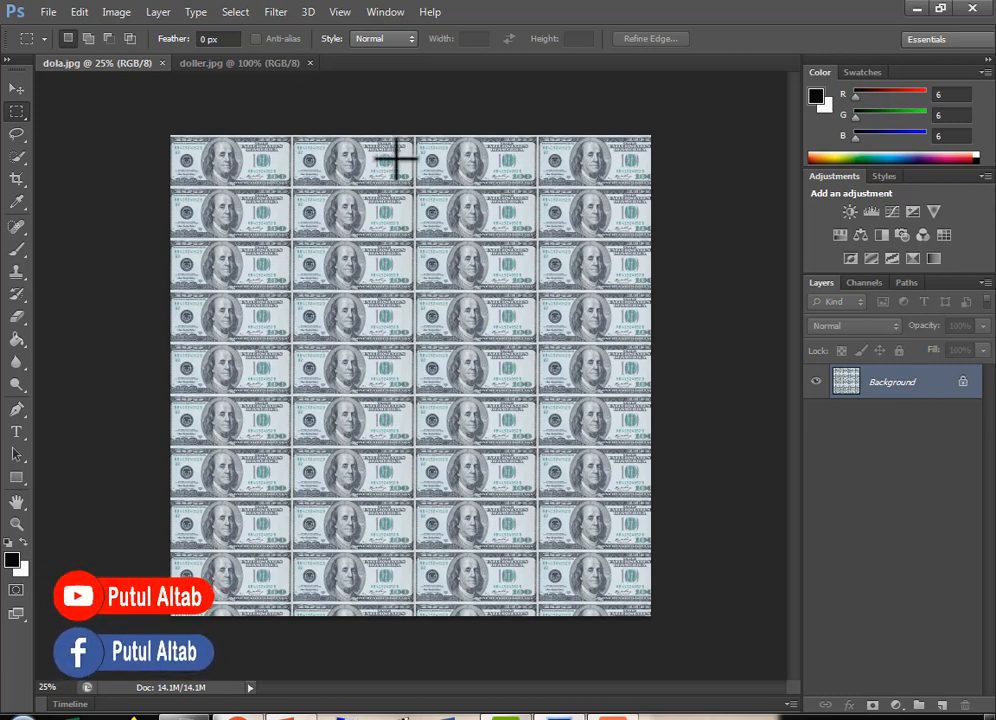
{"action": "left_click", "coordinate": [248, 63]}
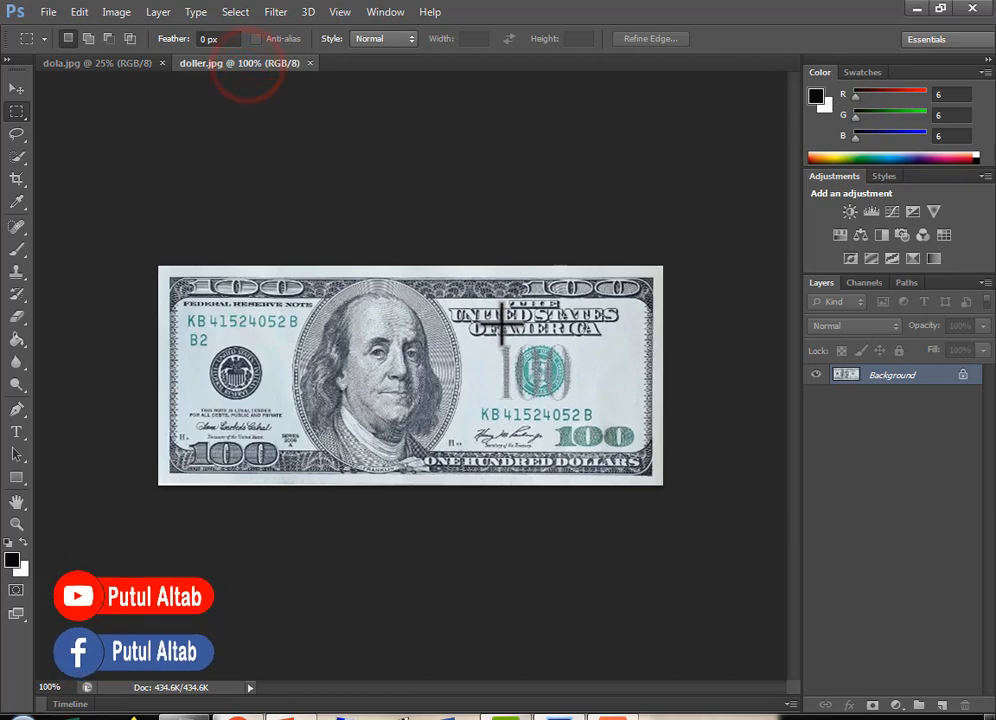
{"action": "left_click", "coordinate": [106, 63]}
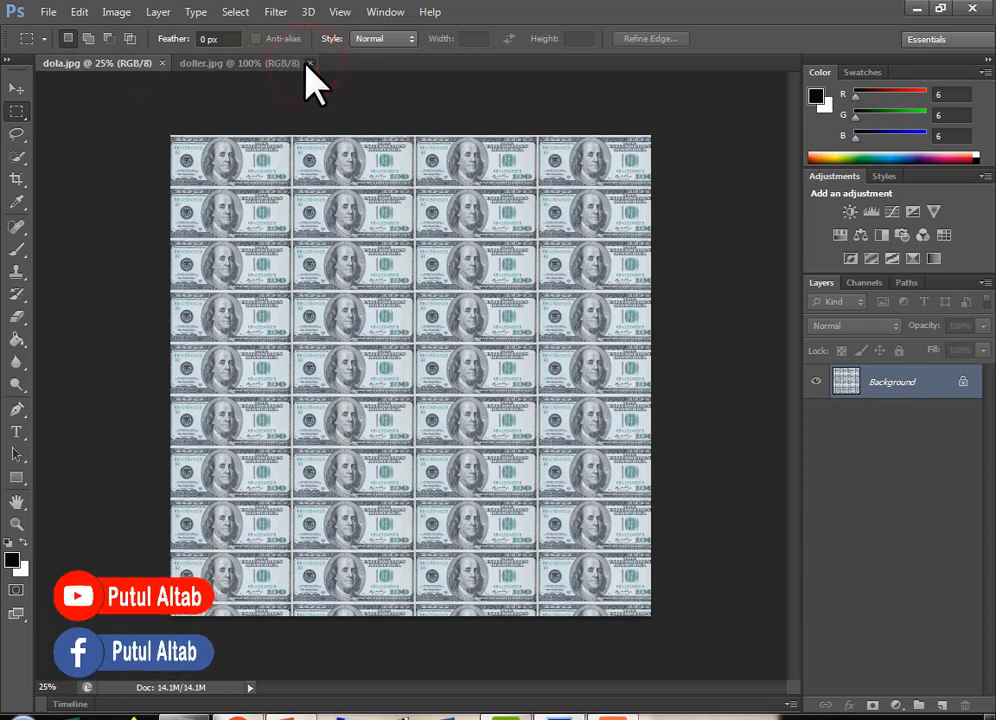
{"action": "left_click", "coordinate": [267, 62]}
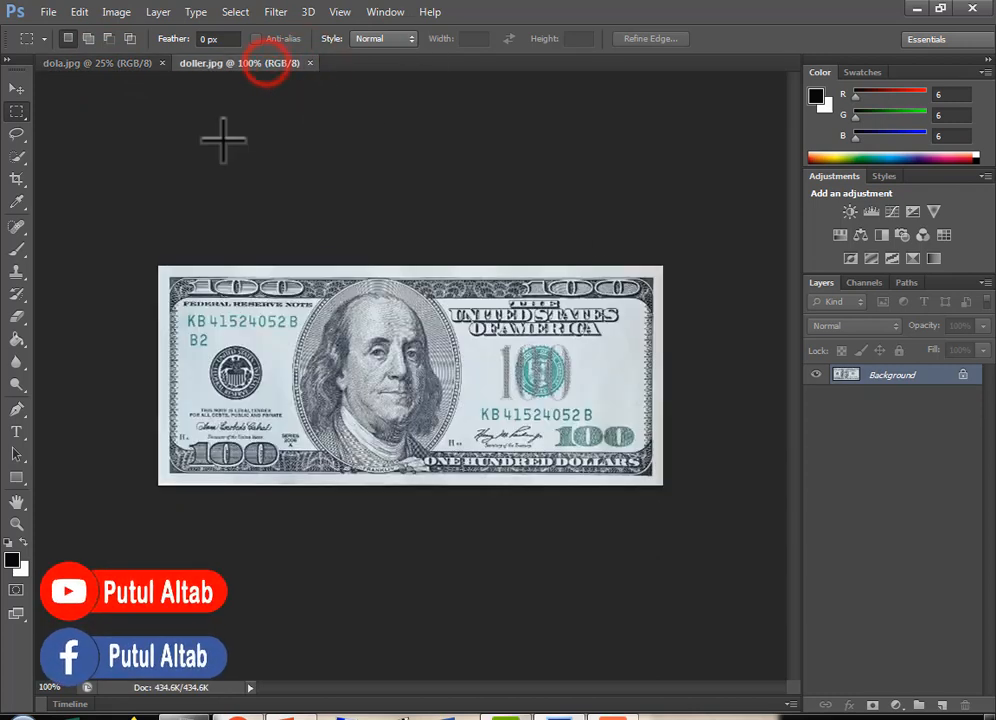
{"action": "left_click", "coordinate": [130, 68]}
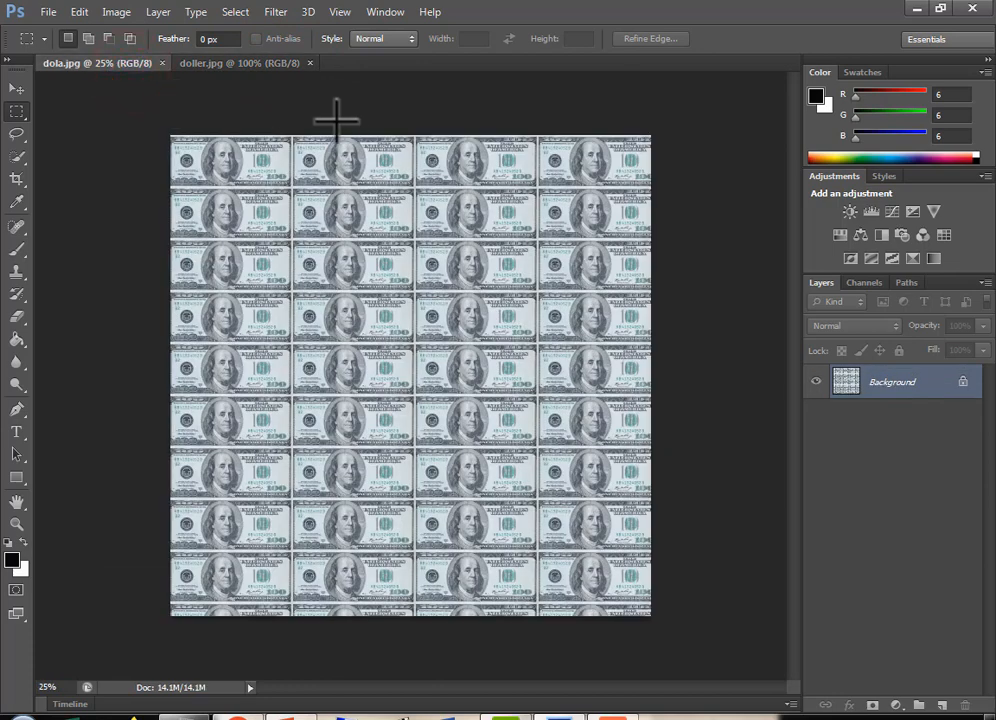
Close both open images and create a white 2222 × 2222 pixel RGB document at 72 pixels/inch
{"action": "left_click", "coordinate": [310, 63]}
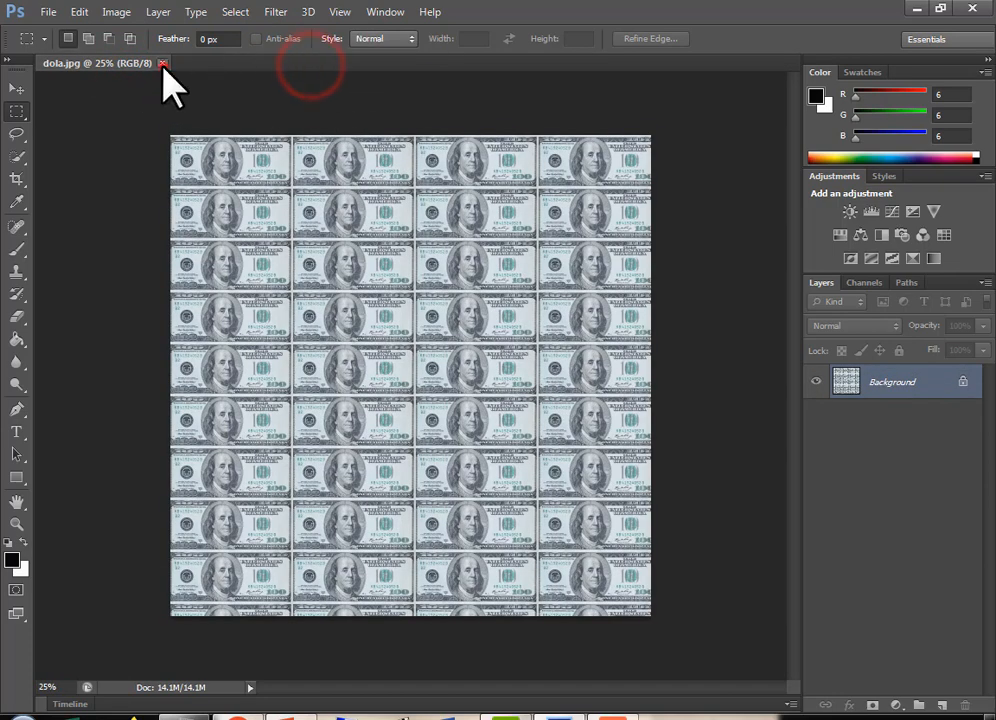
{"action": "left_click", "coordinate": [162, 63]}
{"action": "left_click", "coordinate": [47, 12]}
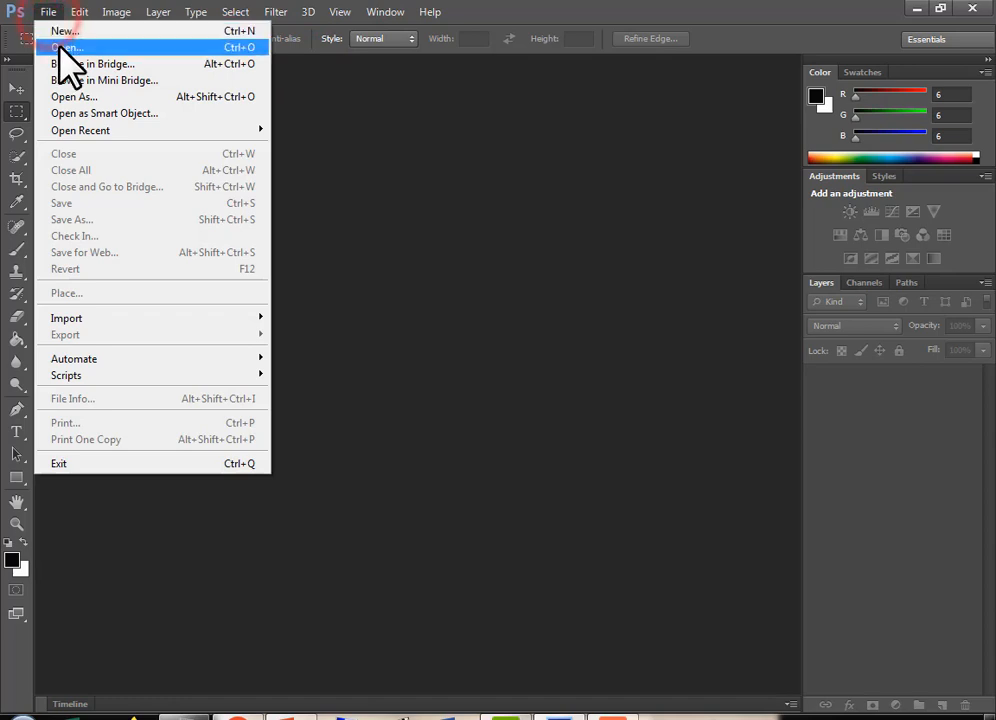
{"action": "left_click", "coordinate": [64, 31]}
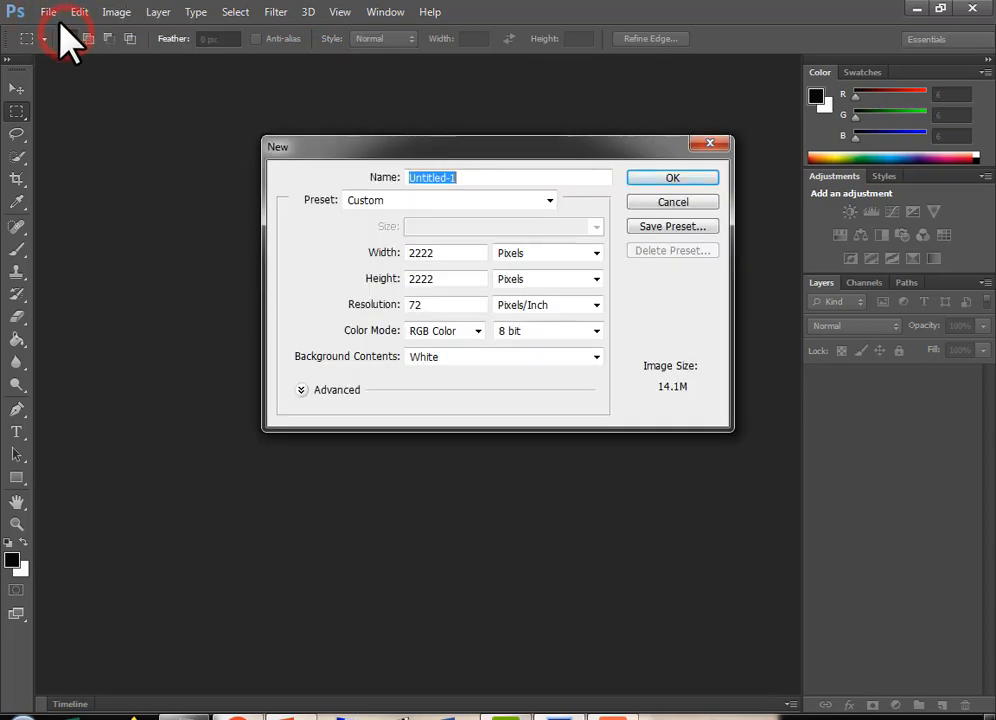
{"action": "left_click", "coordinate": [47, 12]}
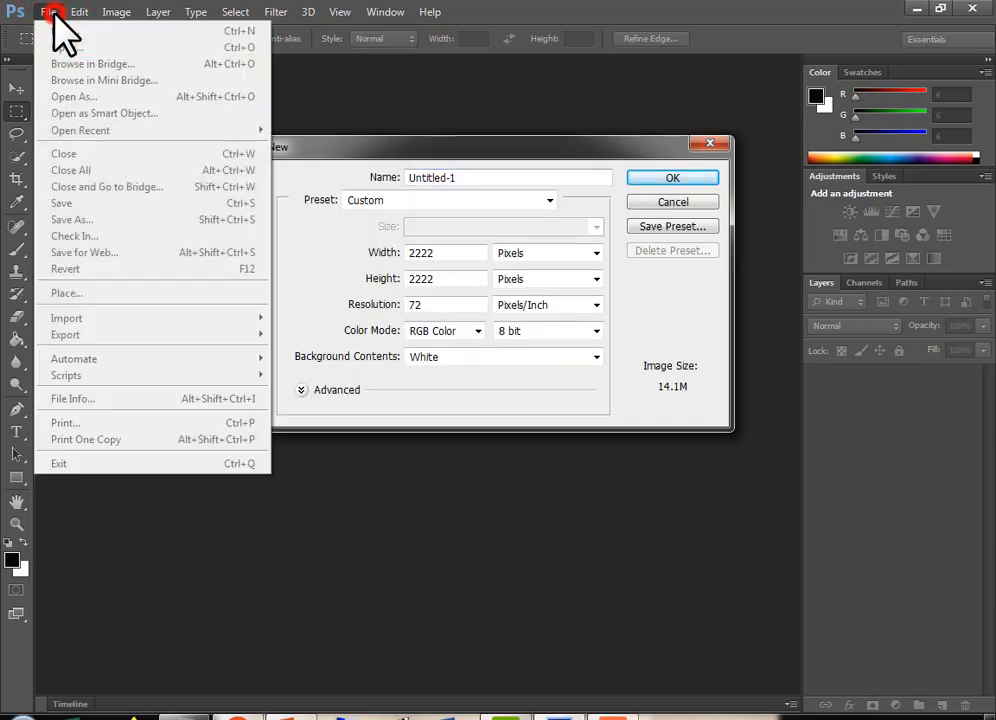
{"action": "left_click", "coordinate": [641, 152]}
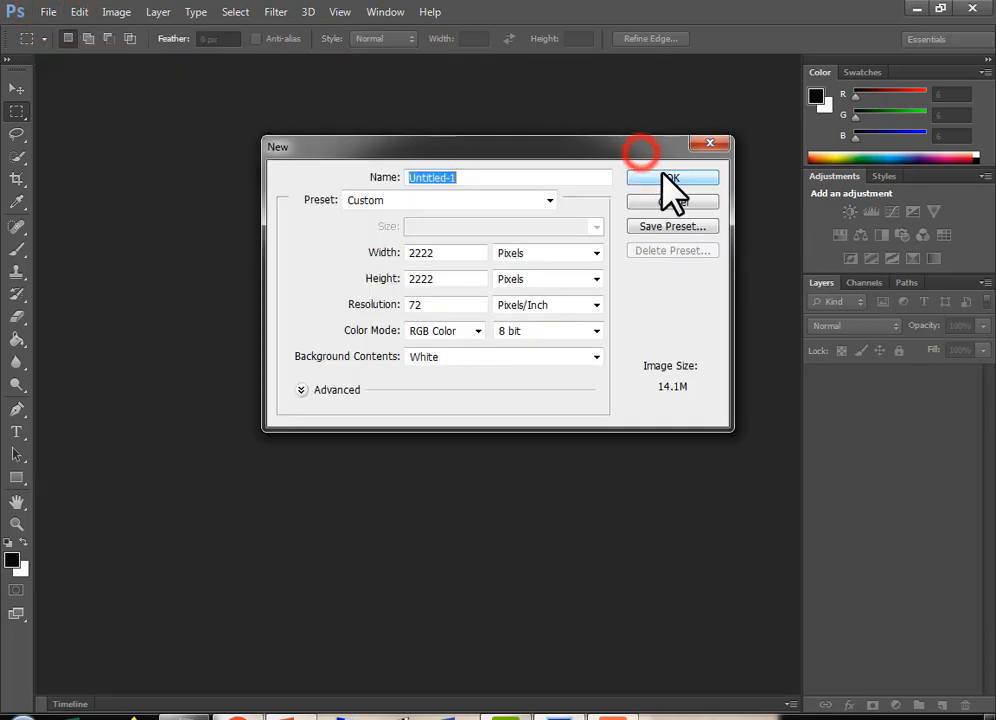
{"action": "double_click", "coordinate": [467, 250]}
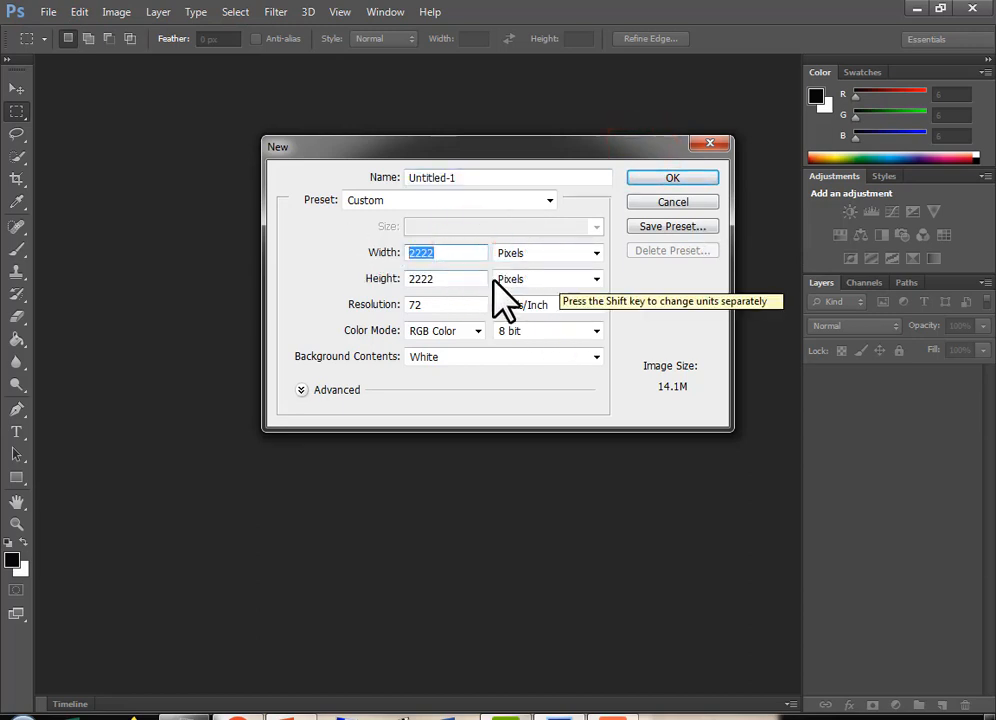
{"action": "left_click", "coordinate": [453, 253]}
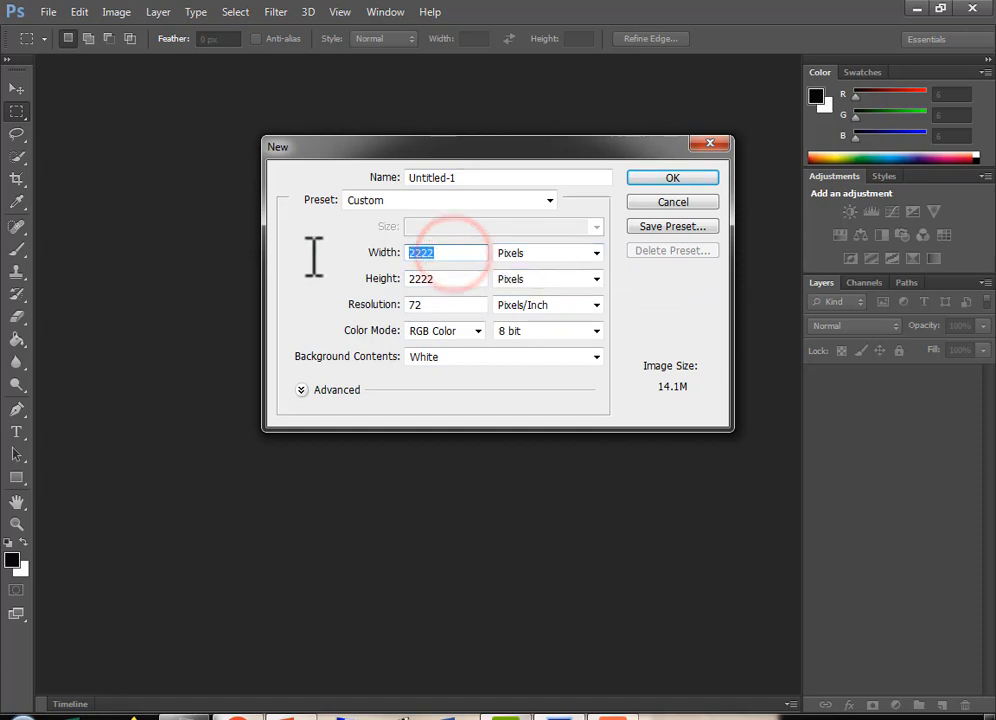
{"action": "left_click", "coordinate": [670, 178]}
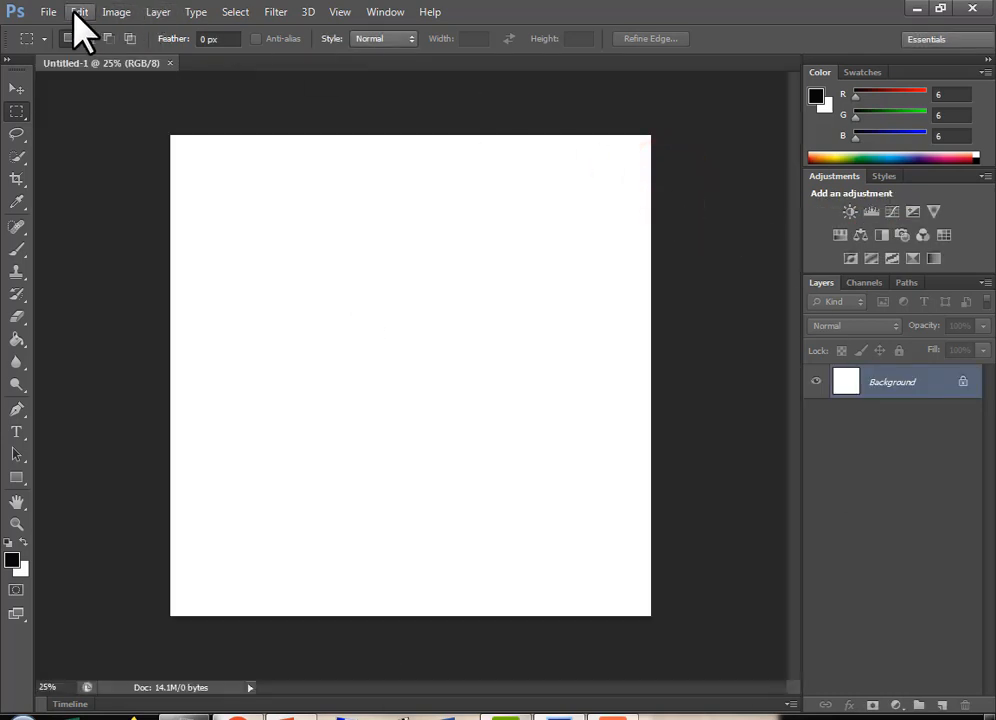
Open the doller image from the Desktop folder
{"action": "left_click", "coordinate": [46, 12]}
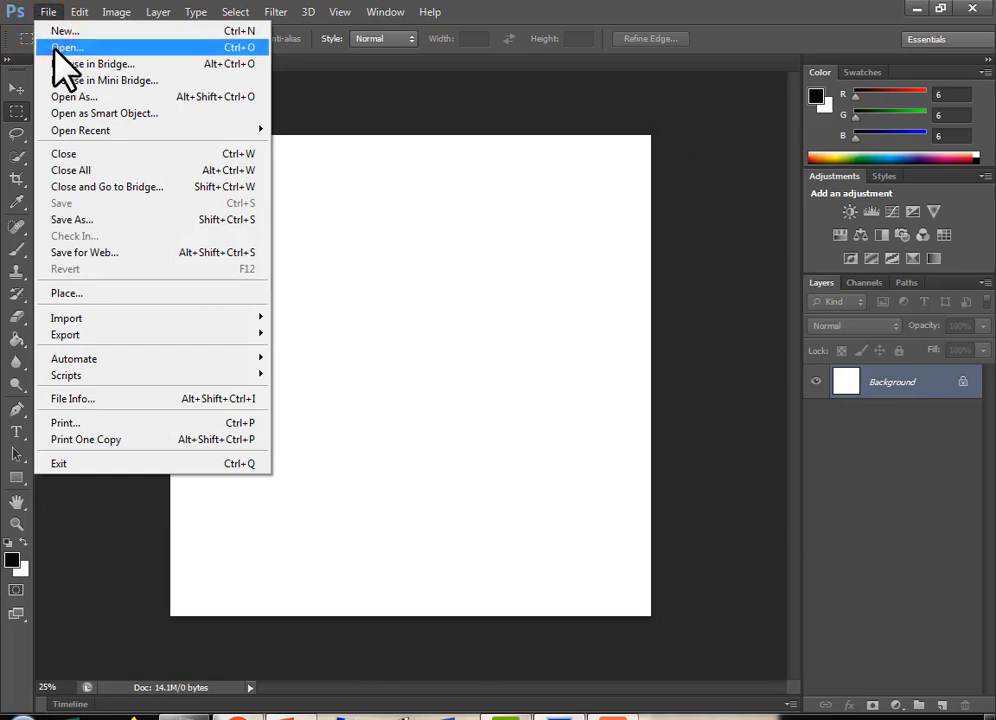
{"action": "left_click", "coordinate": [64, 47]}
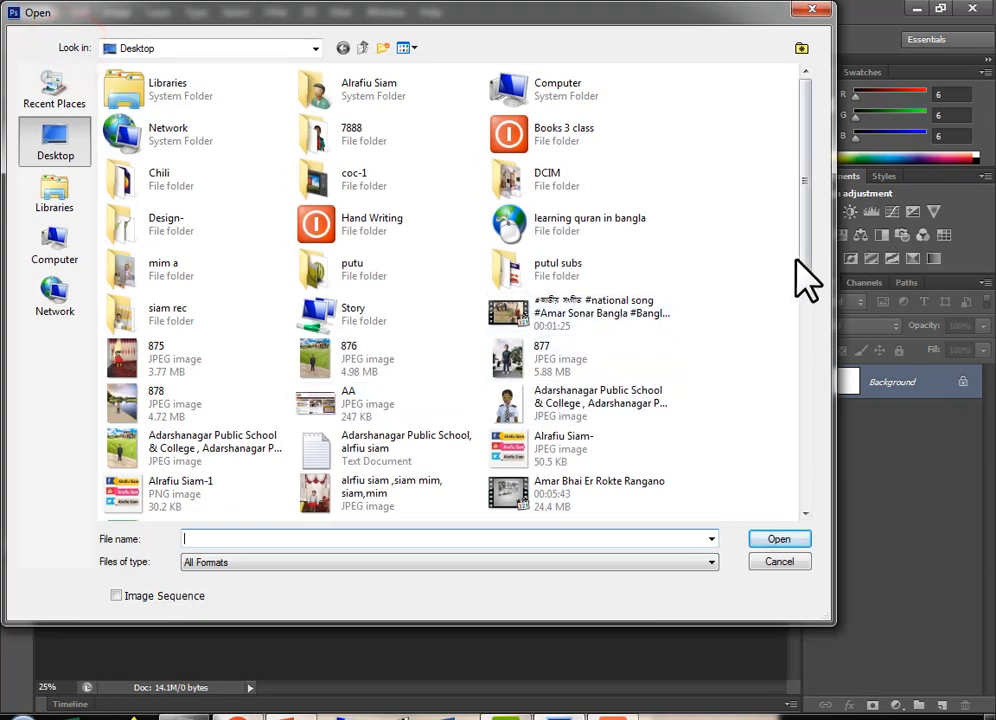
{"action": "left_click_drag", "start_coordinate": [800, 278], "coordinate": [838, 411]}
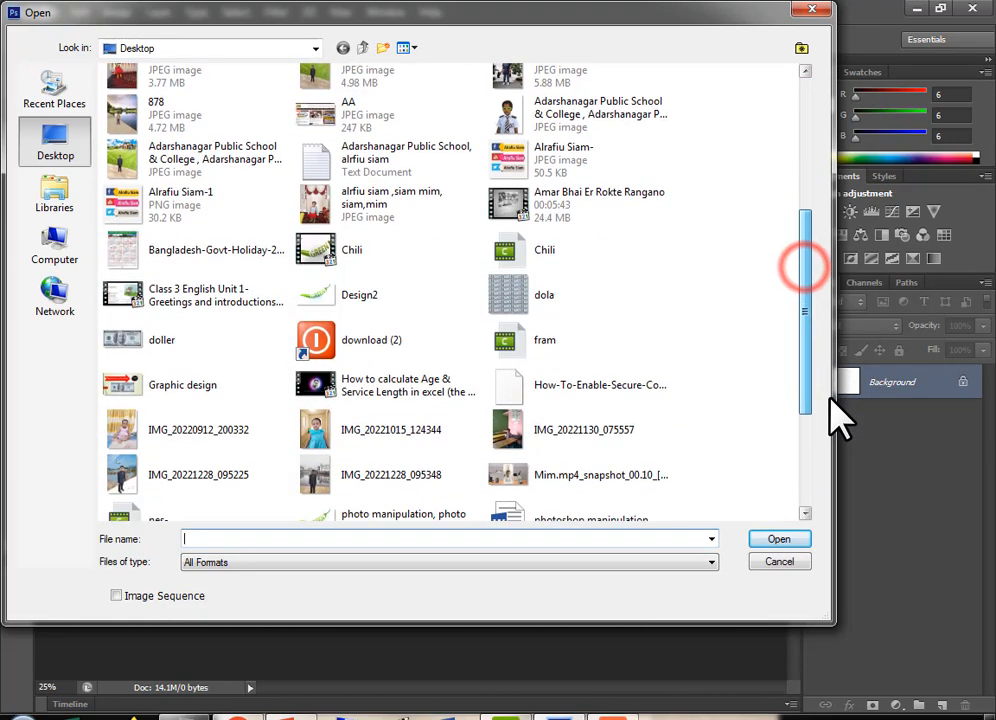
{"action": "left_click", "coordinate": [162, 338]}
{"action": "left_click", "coordinate": [802, 541]}
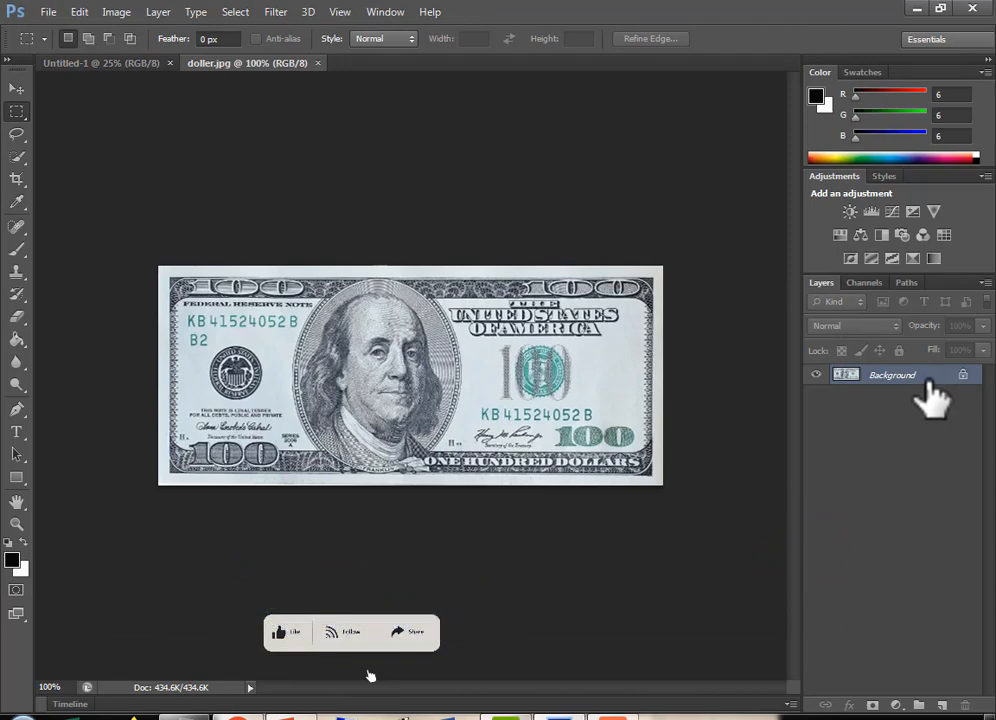
Convert the banknote's locked background into a regular layer and copy the banknote into the middle of the Untitled-1 canvas
{"action": "double_click", "coordinate": [926, 379]}
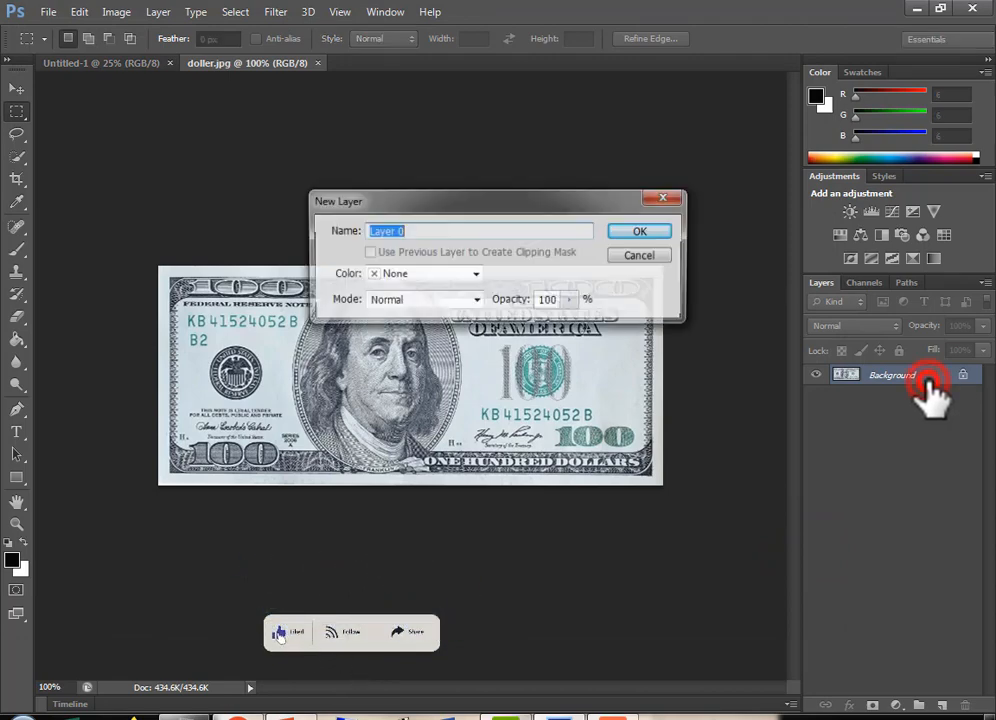
{"action": "left_click", "coordinate": [642, 236]}
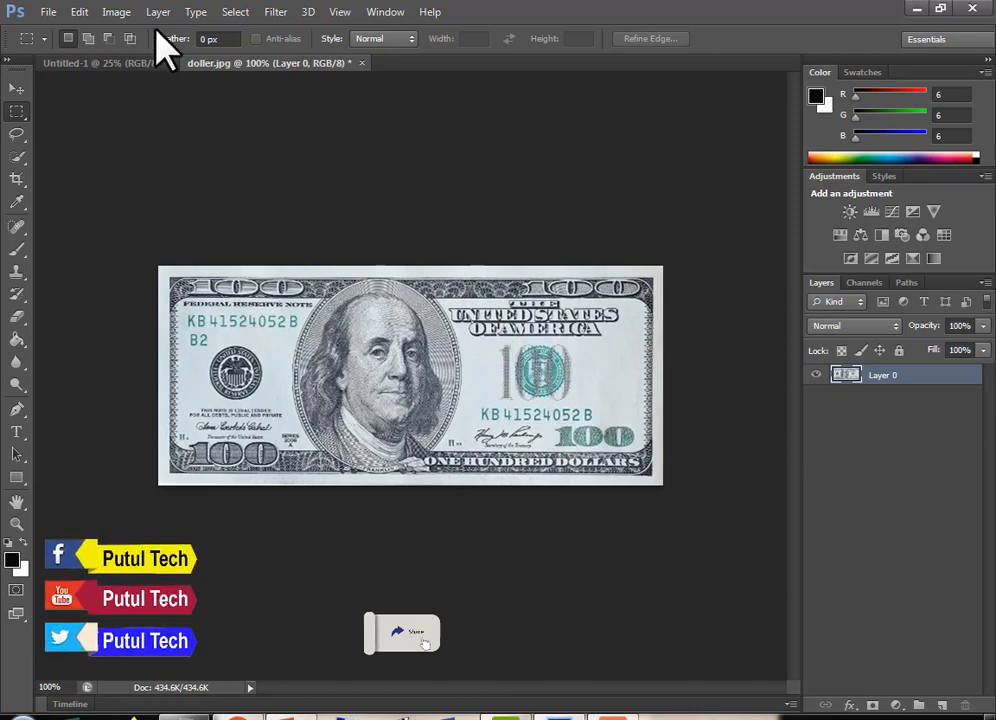
{"action": "left_click", "coordinate": [16, 88]}
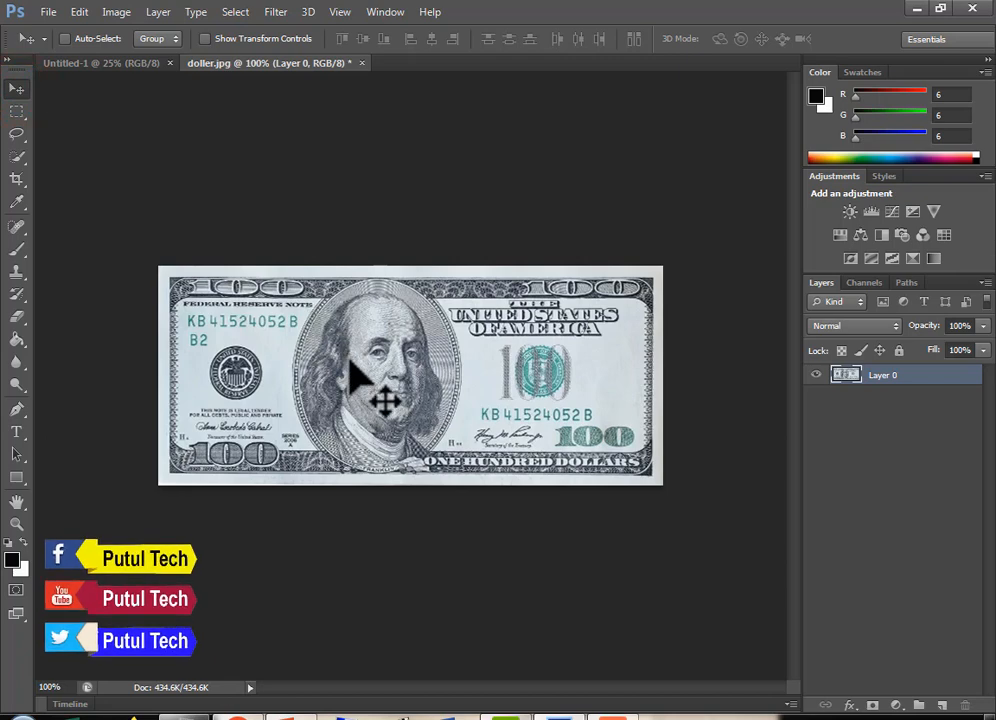
{"action": "left_click_drag", "start_coordinate": [352, 364], "coordinate": [430, 366]}
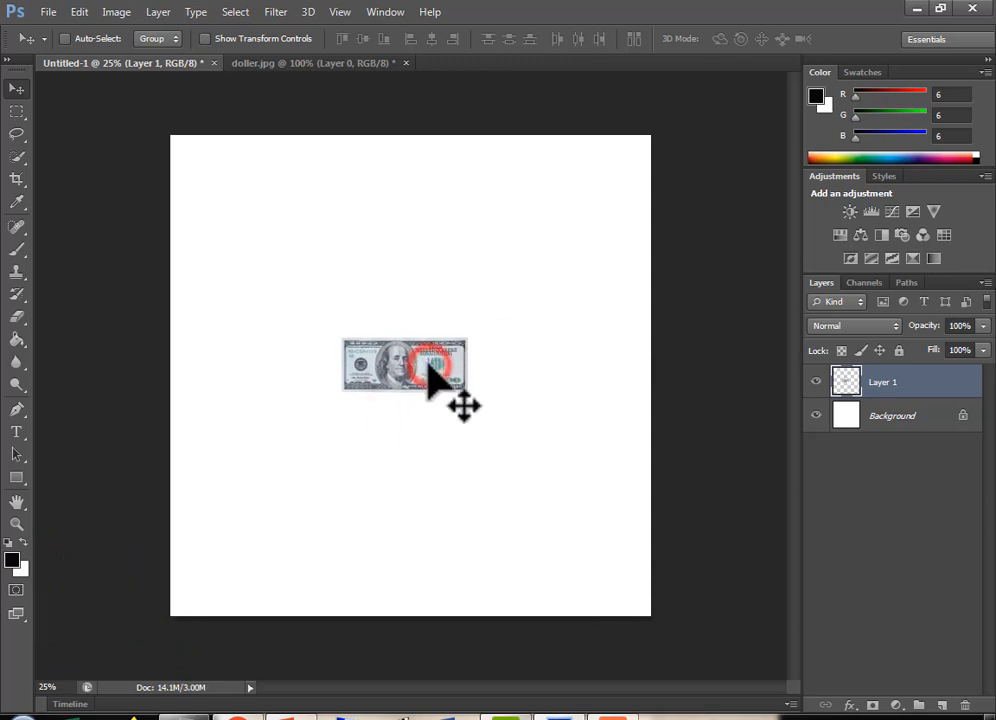
Select the banknote with a tight rectangular marquee and define it as a pattern with the default name
{"action": "left_click", "coordinate": [17, 111]}
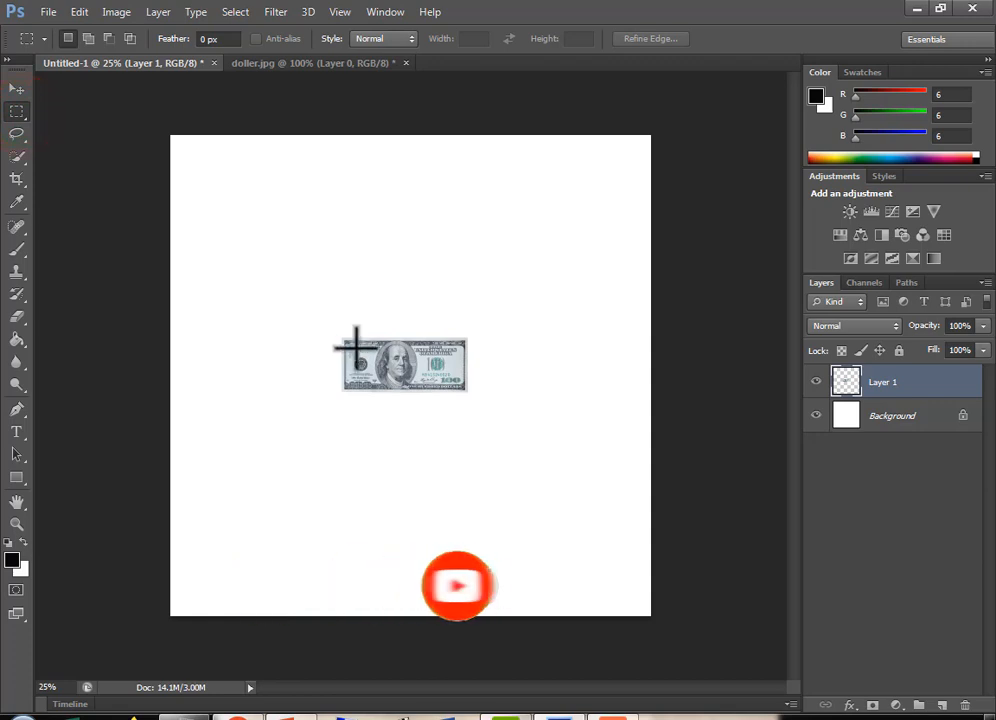
{"action": "left_click_drag", "start_coordinate": [344, 340], "coordinate": [468, 390]}
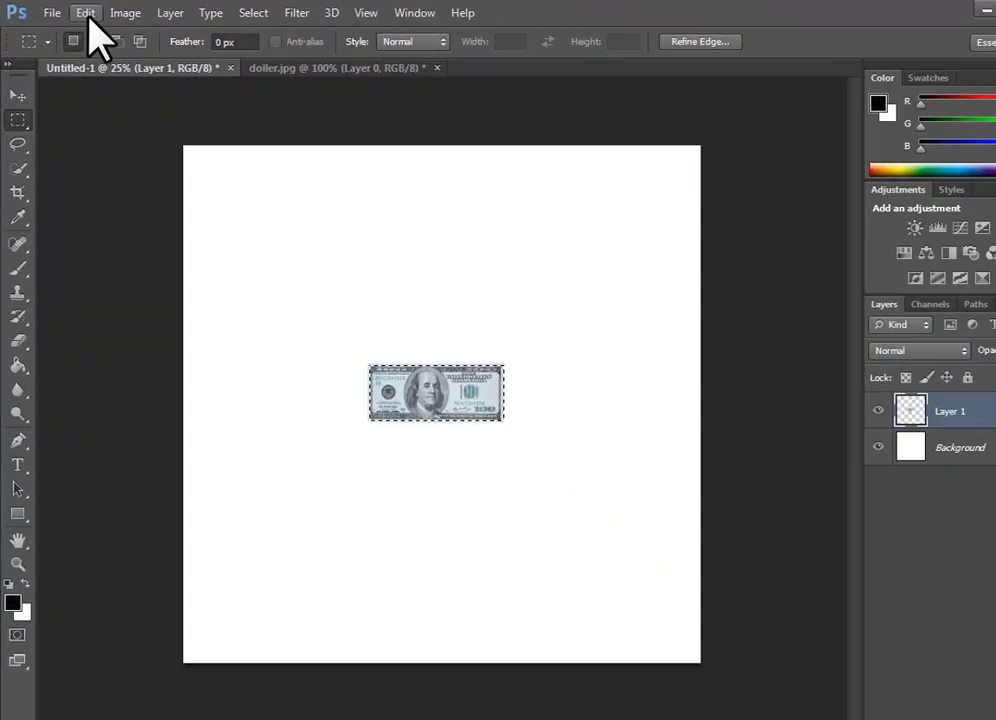
{"action": "left_click", "coordinate": [86, 14]}
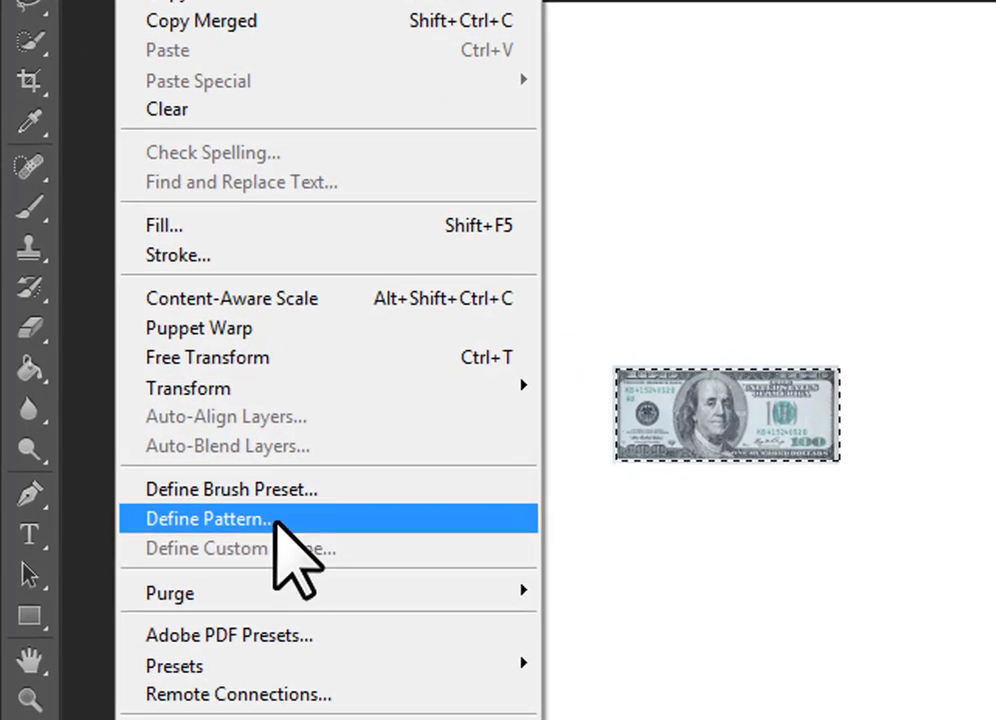
{"action": "left_click", "coordinate": [305, 520]}
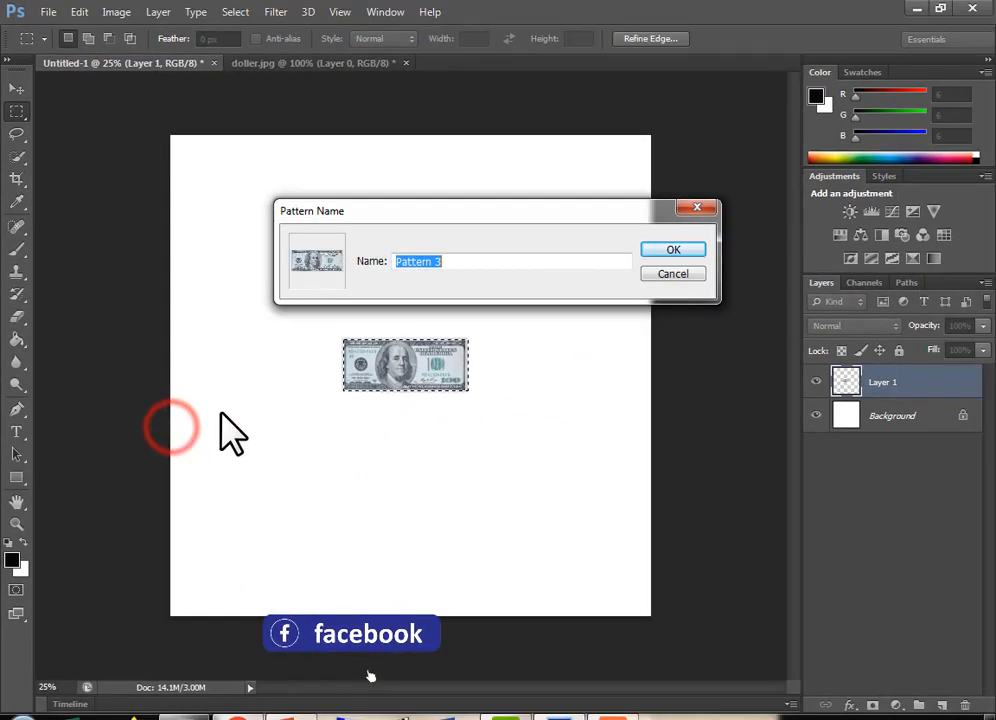
{"action": "left_click", "coordinate": [672, 252]}
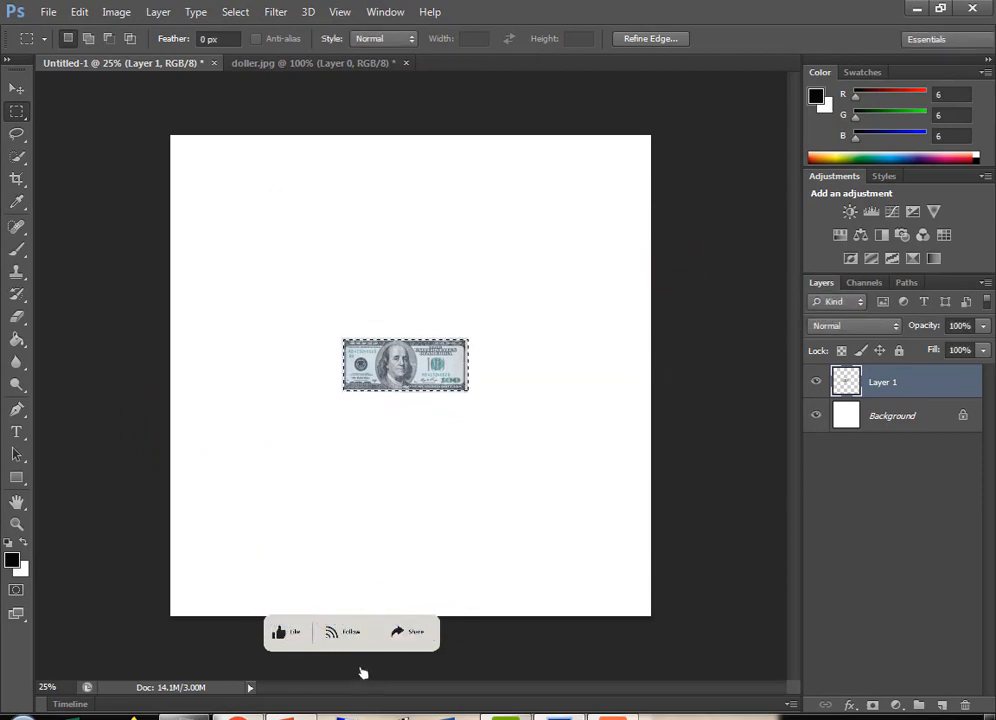
Add a new empty layer above the banknote layer and deselect the marquee
{"action": "right_click", "coordinate": [935, 398]}
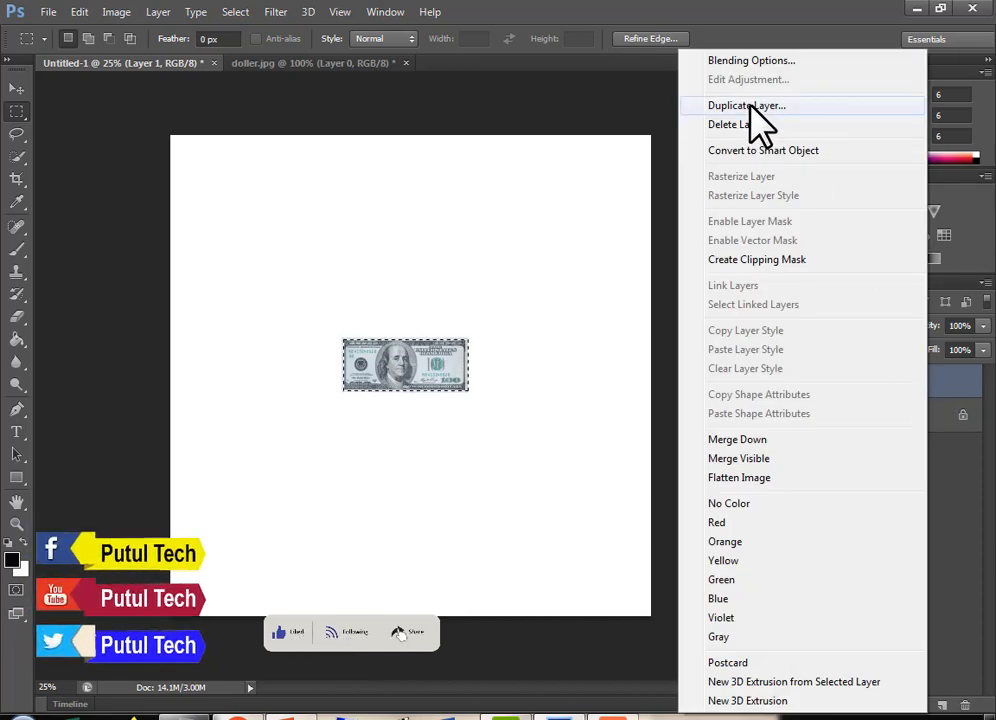
{"action": "left_click", "coordinate": [575, 99]}
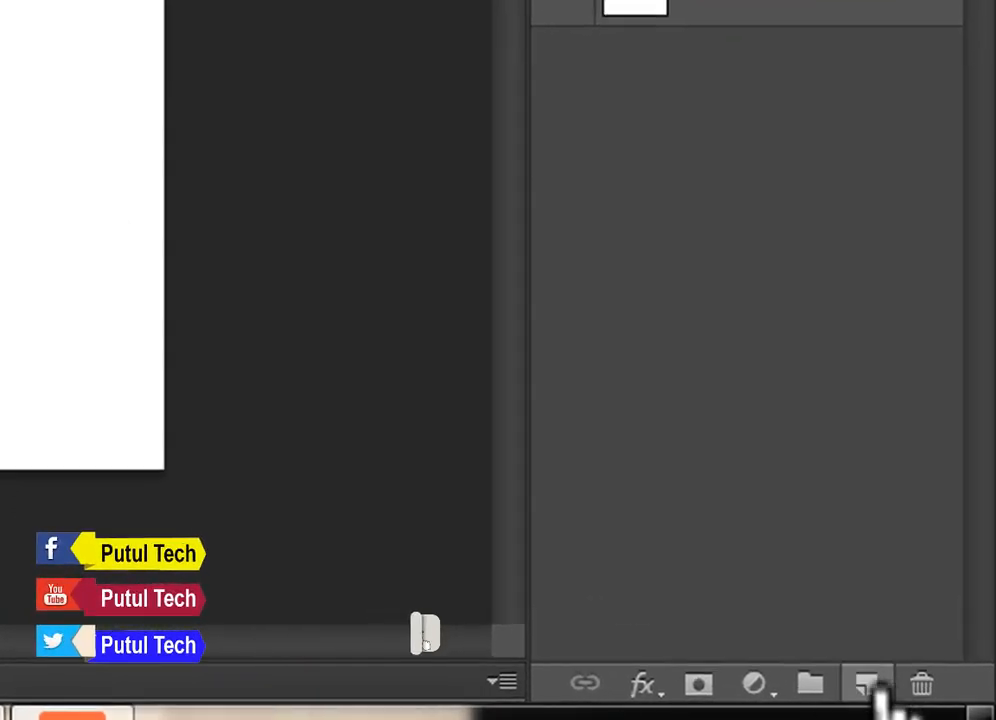
{"action": "left_click", "coordinate": [866, 684]}
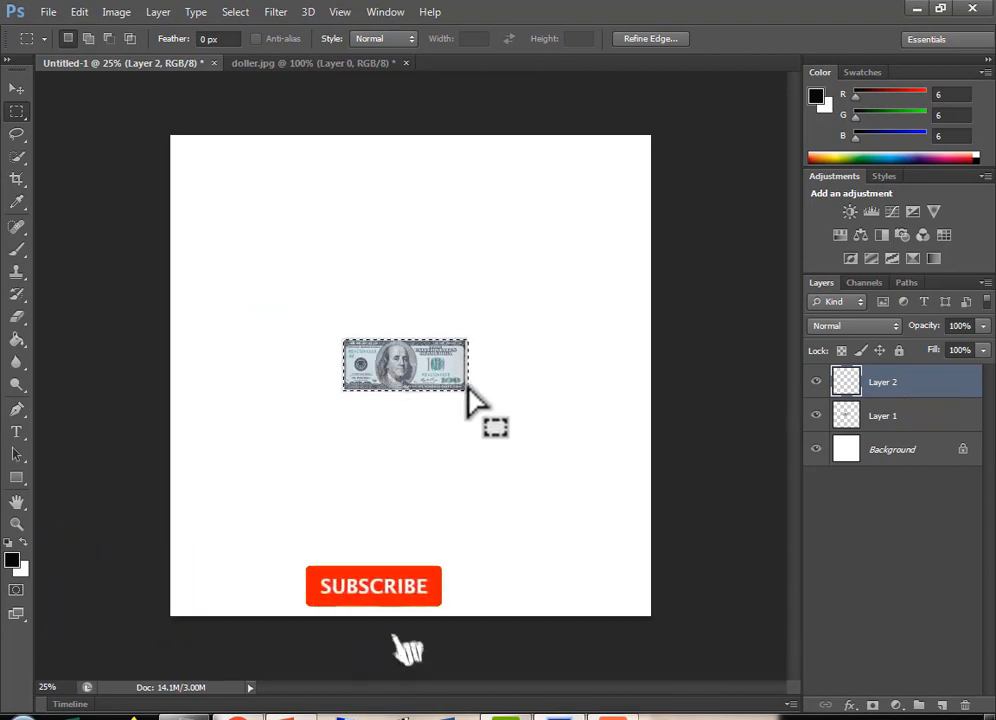
{"action": "key", "text": "ctrl+d"}
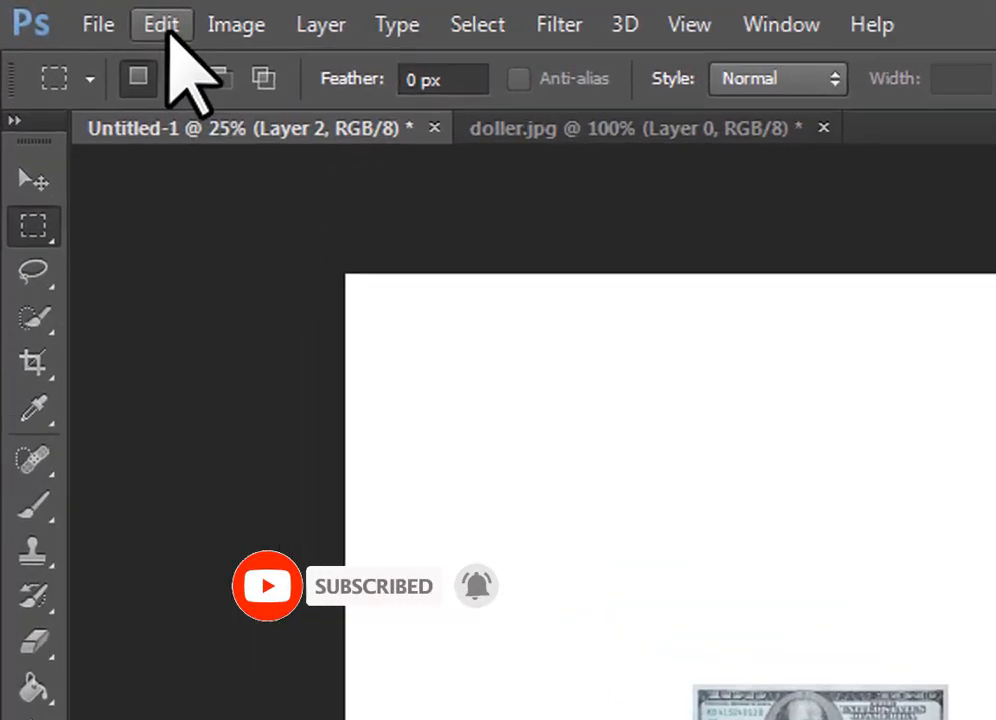
Fill the new empty layer with the first banknote swatch as a custom pattern, in Normal mode at 100% opacity
{"action": "left_click", "coordinate": [165, 28]}
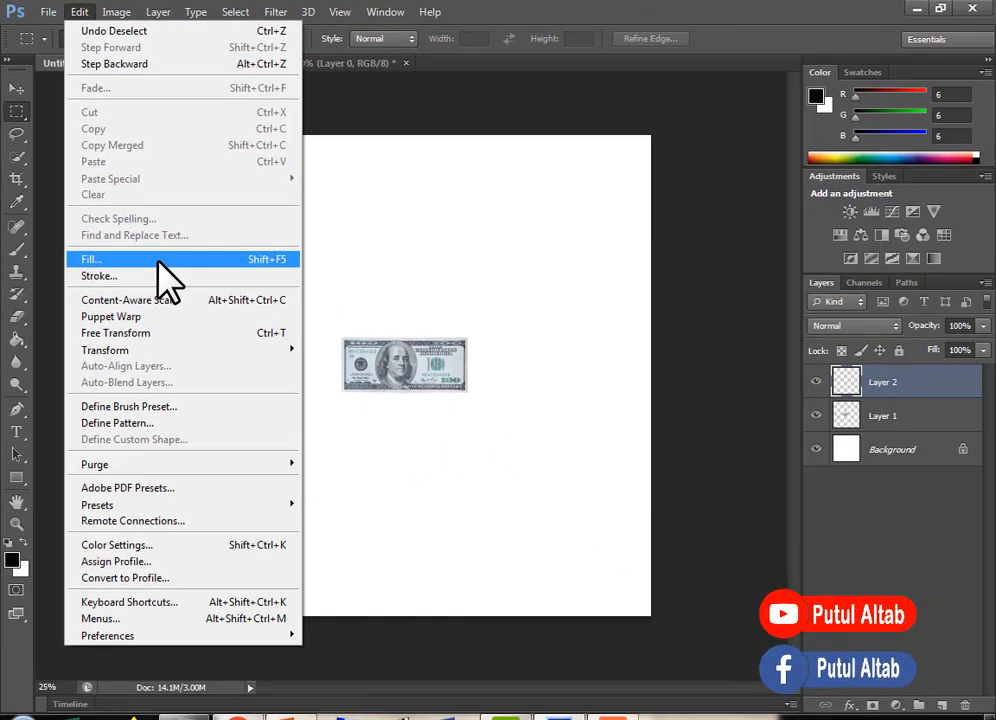
{"action": "left_click", "coordinate": [184, 305]}
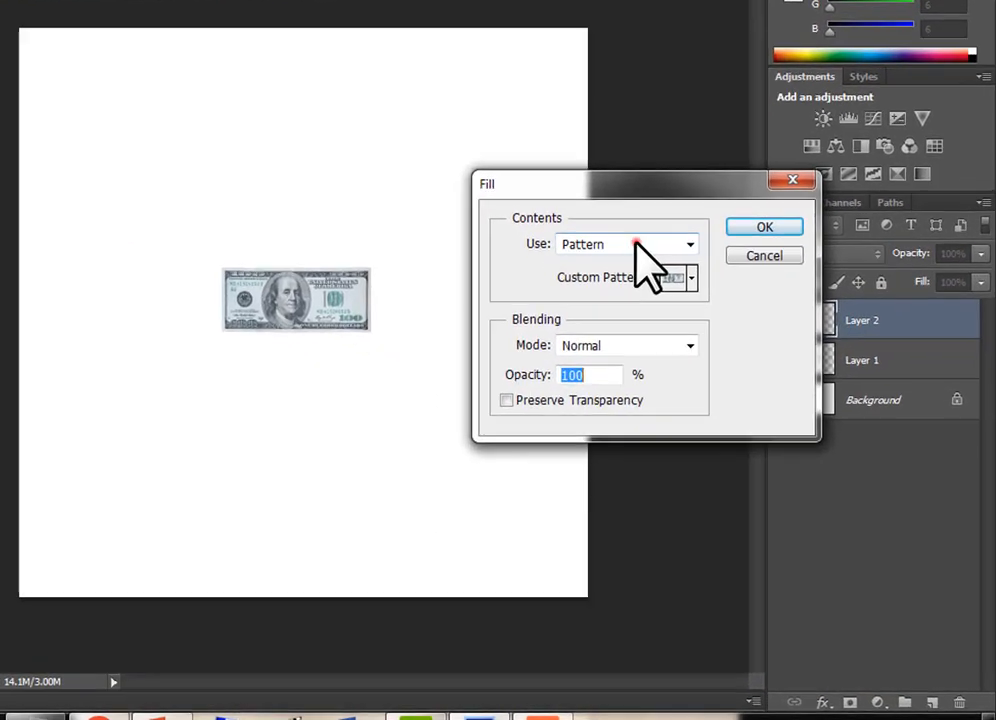
{"action": "left_click", "coordinate": [691, 317]}
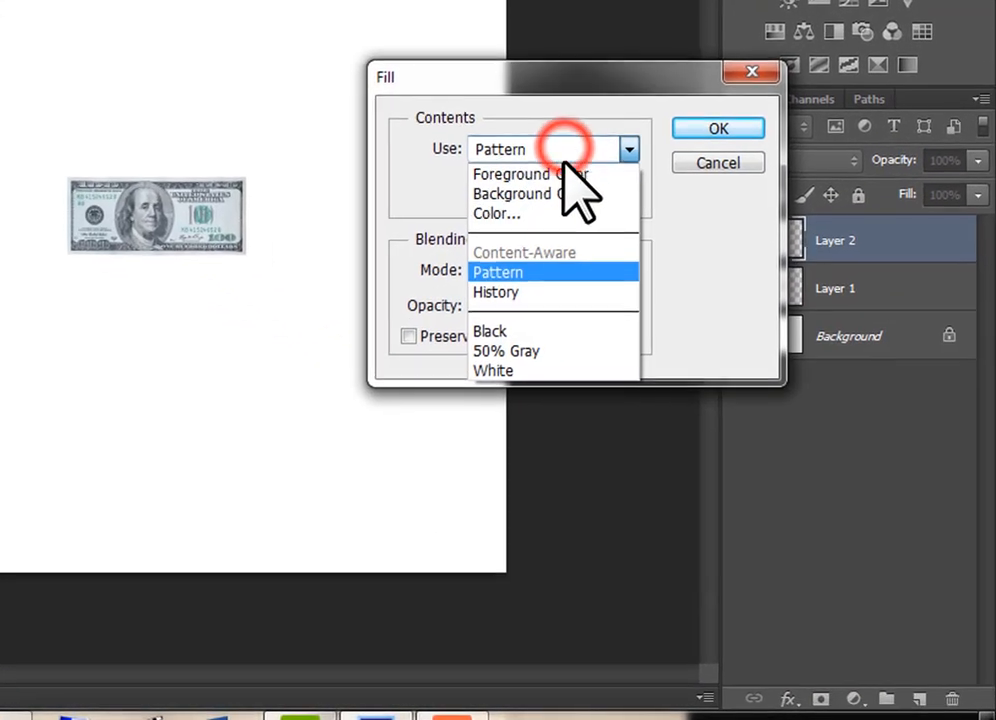
{"action": "left_click", "coordinate": [565, 173]}
{"action": "left_click", "coordinate": [562, 156]}
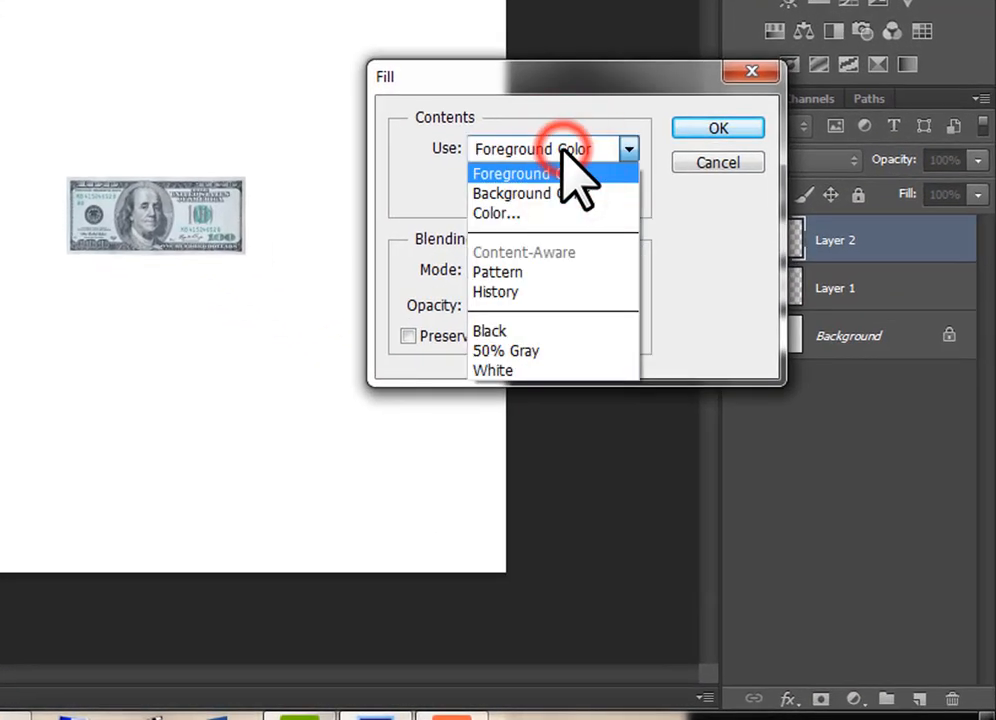
{"action": "left_click", "coordinate": [550, 272]}
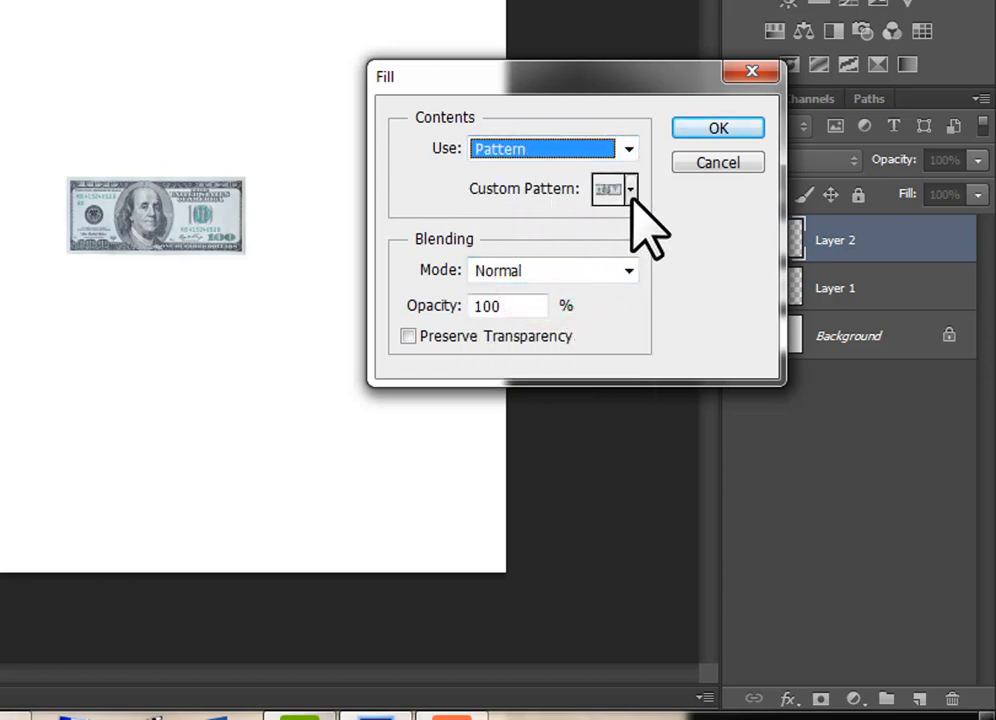
{"action": "left_click", "coordinate": [633, 192]}
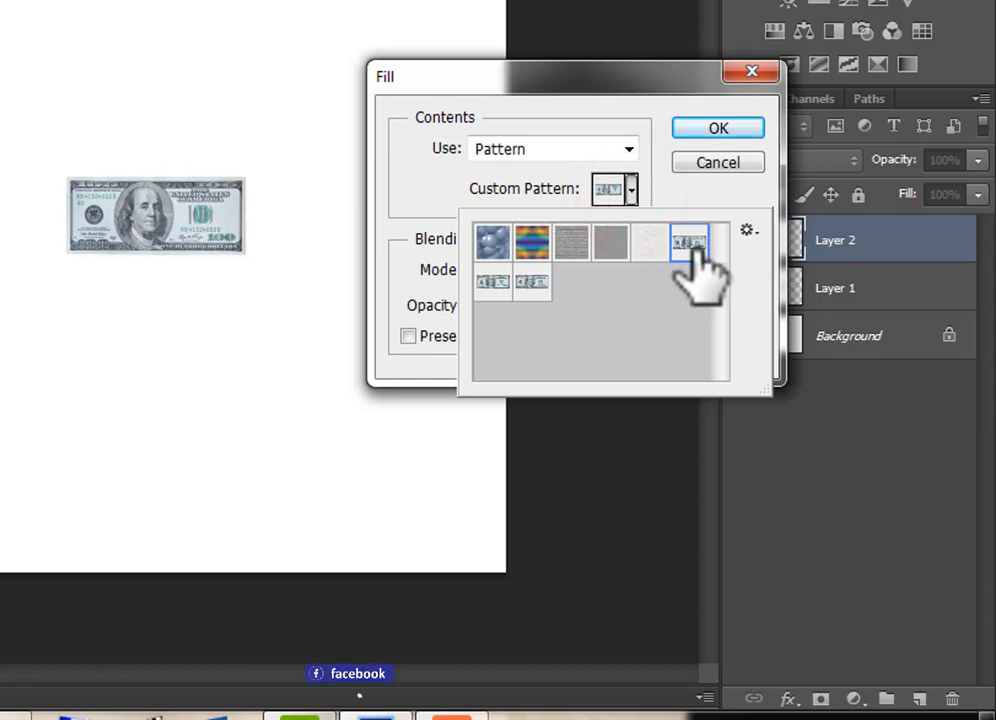
{"action": "left_click", "coordinate": [689, 244]}
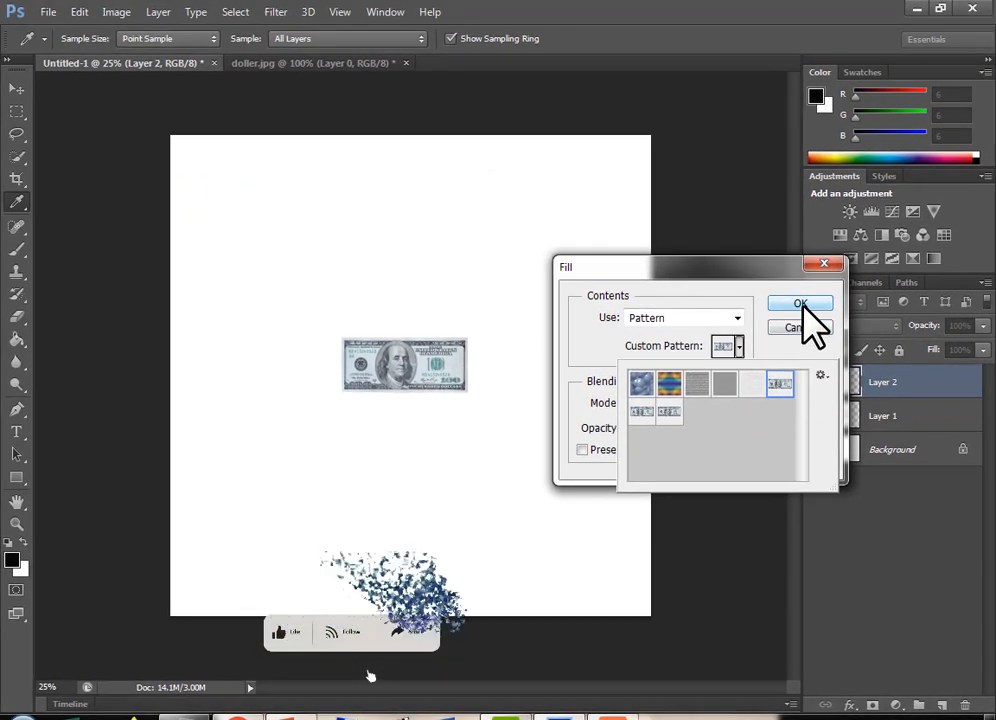
{"action": "left_click", "coordinate": [800, 305]}
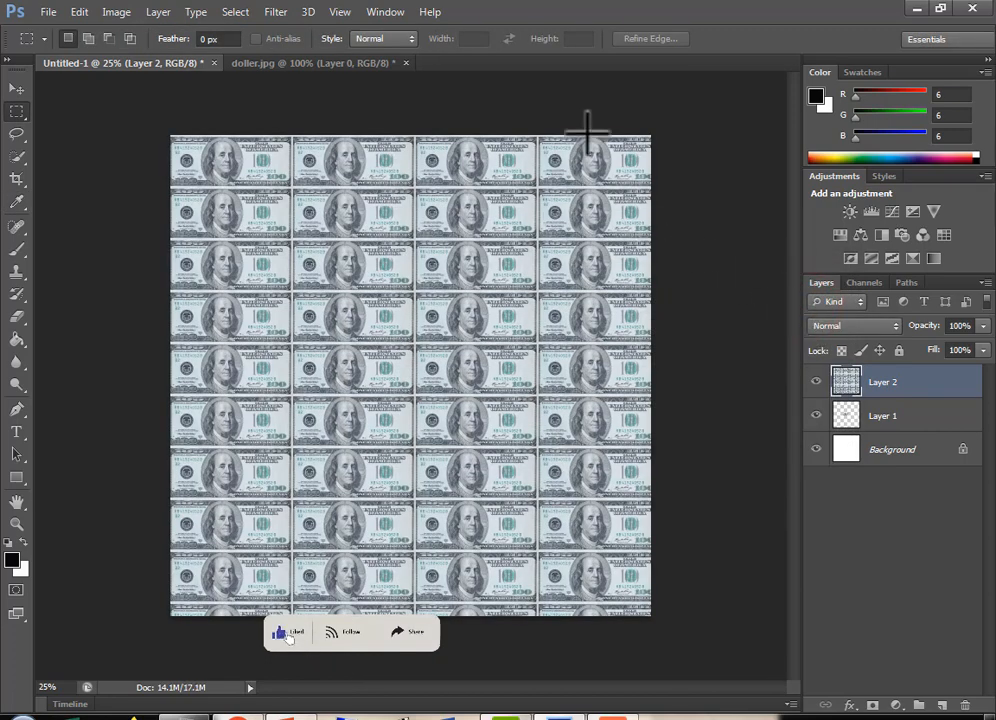
{"action": "left_click", "coordinate": [309, 64]}
{"action": "left_click", "coordinate": [175, 64]}
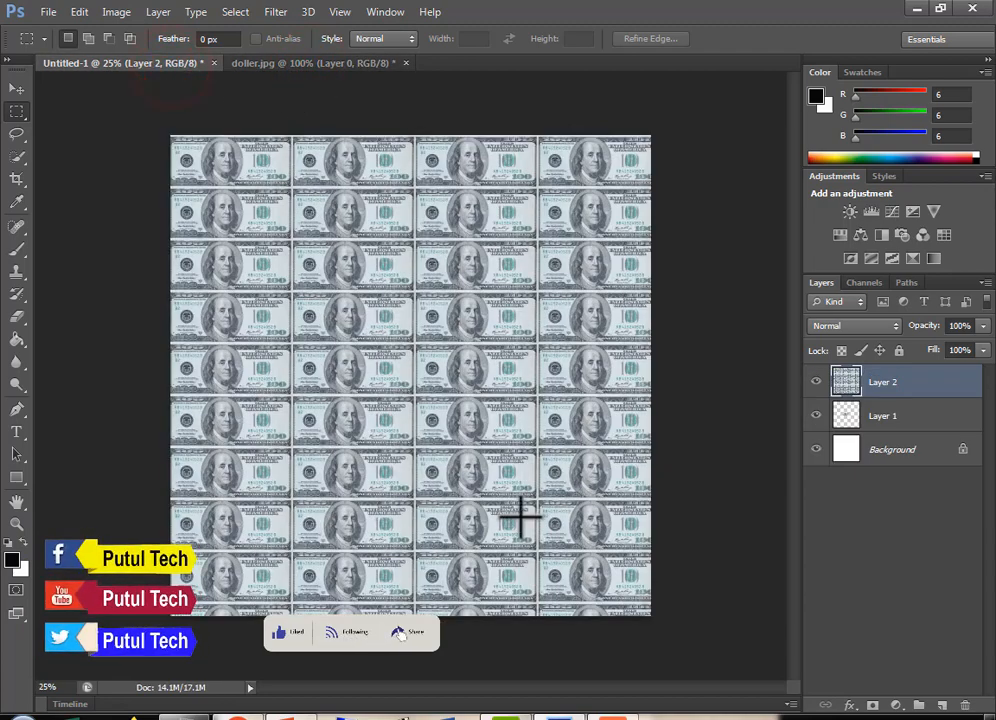